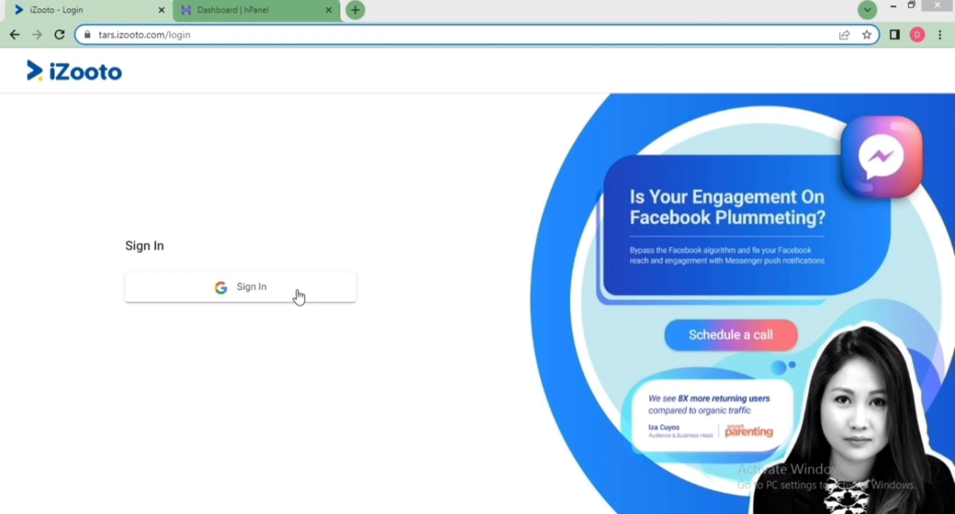
# Sign in with the Google account and switch the iZooto dashboard to the AMPWebsite project
pyautogui.click(297, 297)
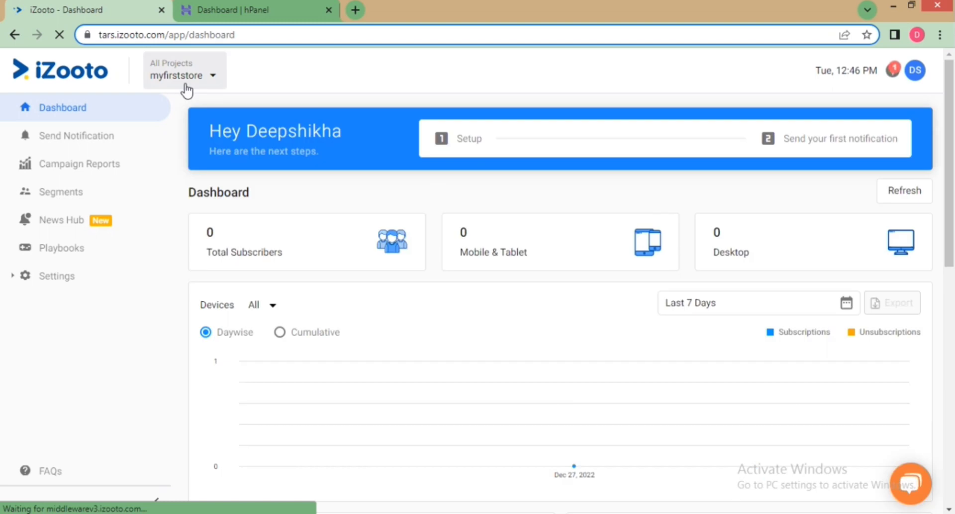
pyautogui.click(186, 85)
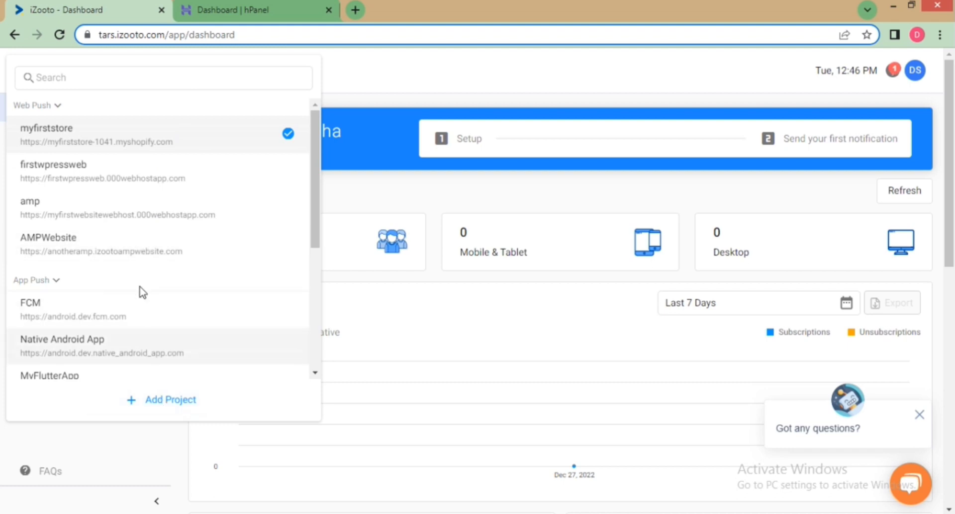
pyautogui.click(137, 261)
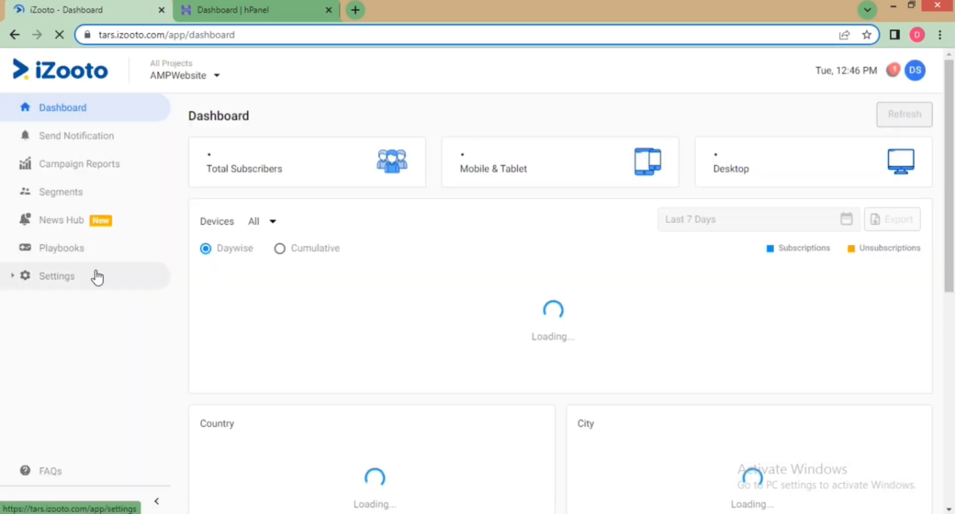
# Download the AMPWebsite setup files zip from Setup Step 2, leaving the root path unchanged
pyautogui.click(13, 283)
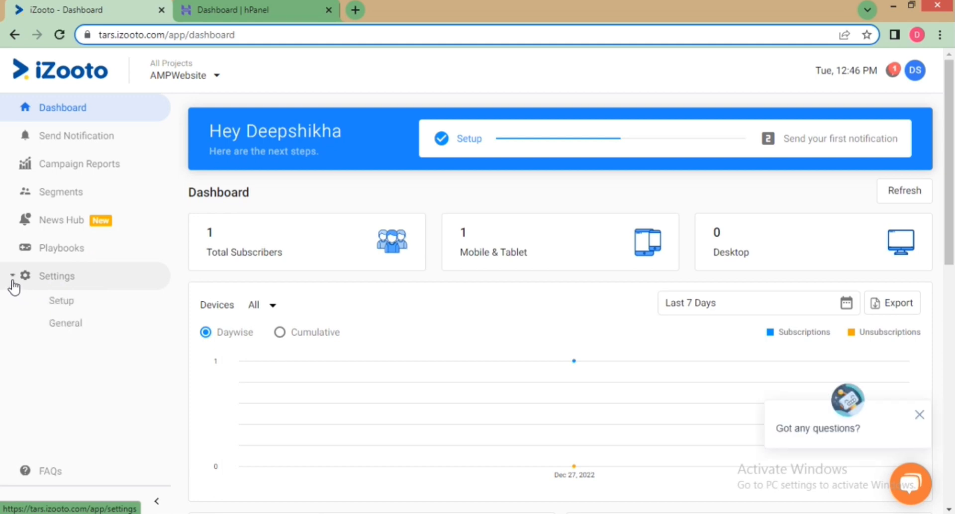
pyautogui.click(56, 303)
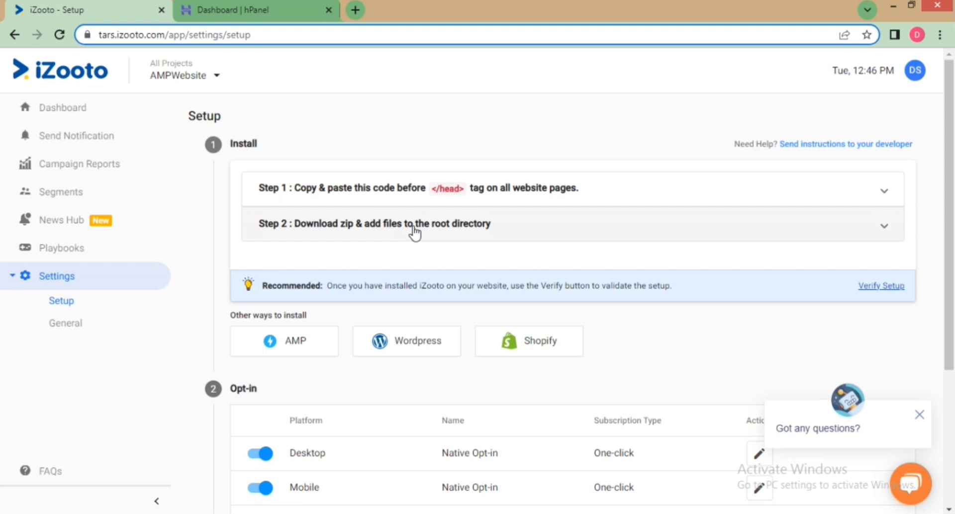
pyautogui.click(415, 233)
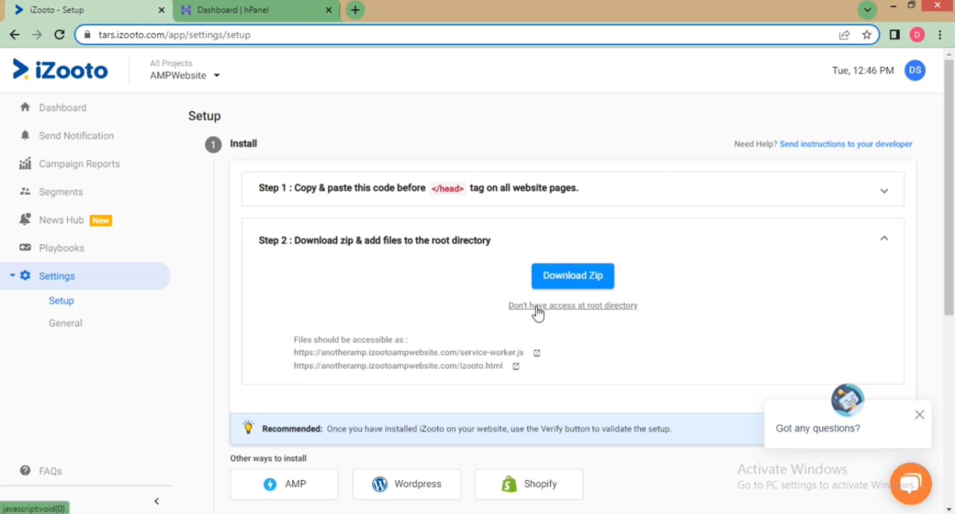
pyautogui.click(537, 305)
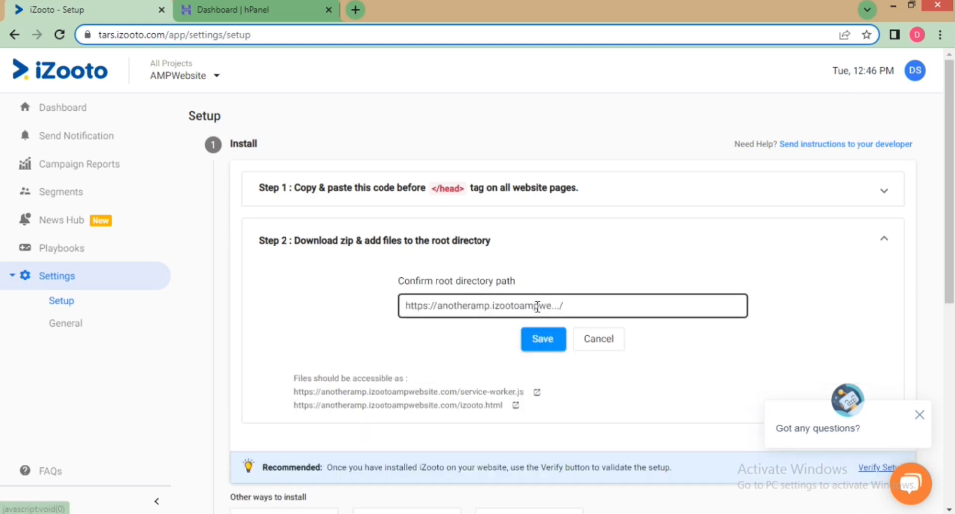
pyautogui.click(587, 341)
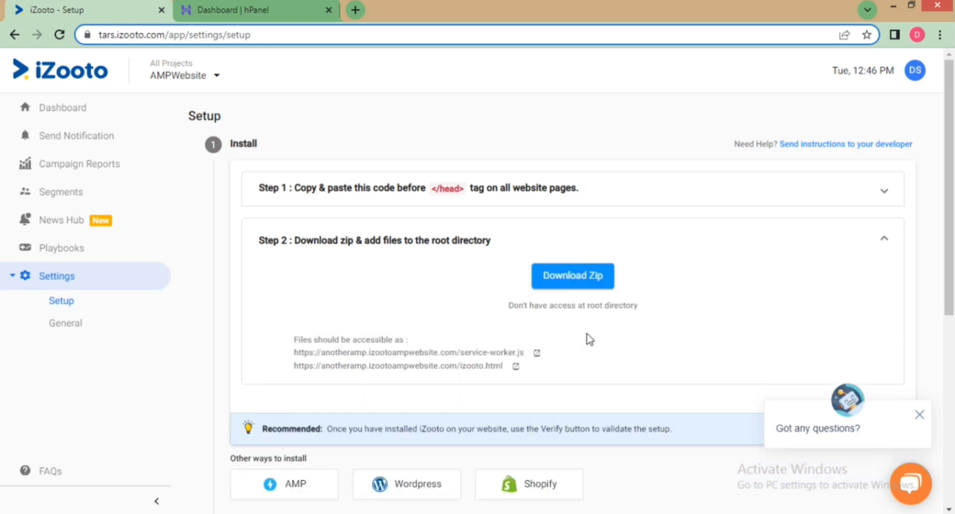
pyautogui.click(577, 291)
pyautogui.click(269, 10)
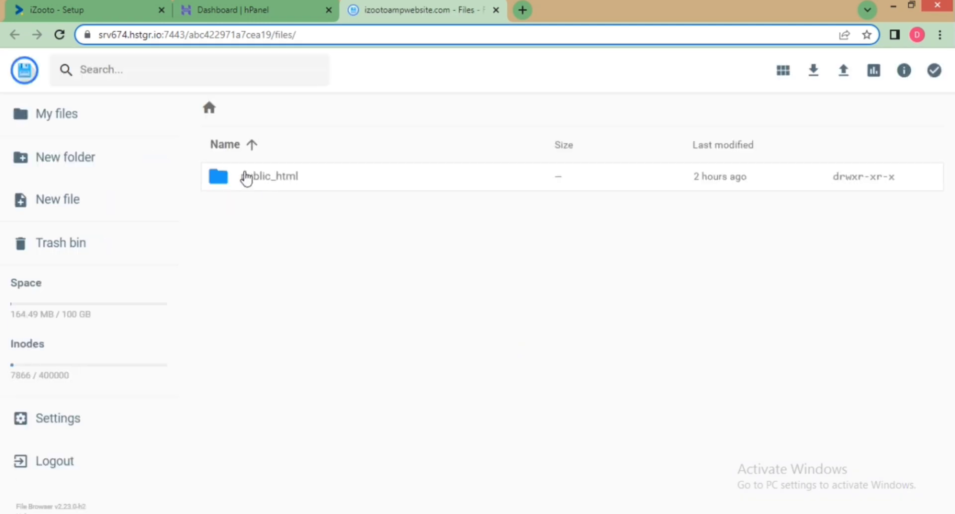
# Open the public_html/anotheramp folder in Hostinger File Browser
pyautogui.click(246, 179)
pyautogui.doubleClick(247, 179)
pyautogui.doubleClick(247, 179)
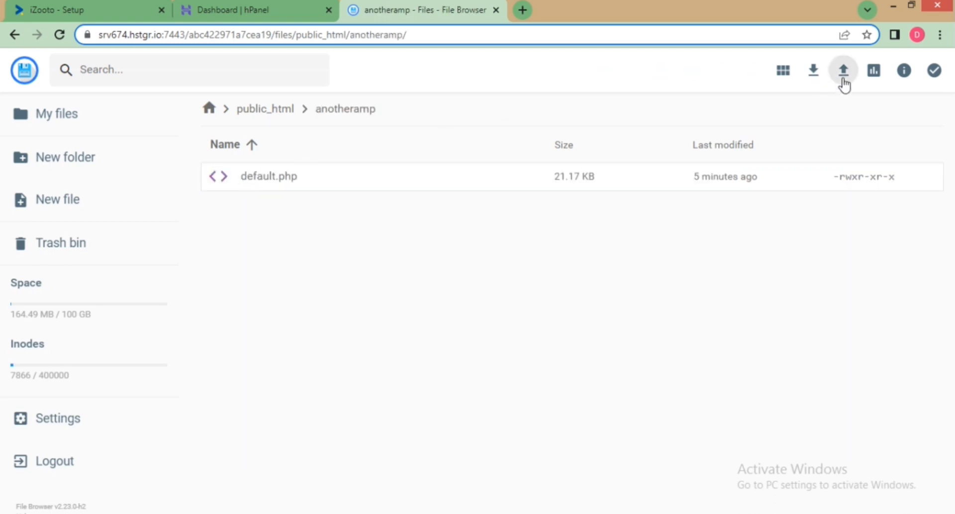
# Upload izooto.html from the AMPWebsite setup zip in Downloads into anotheramp
pyautogui.click(844, 74)
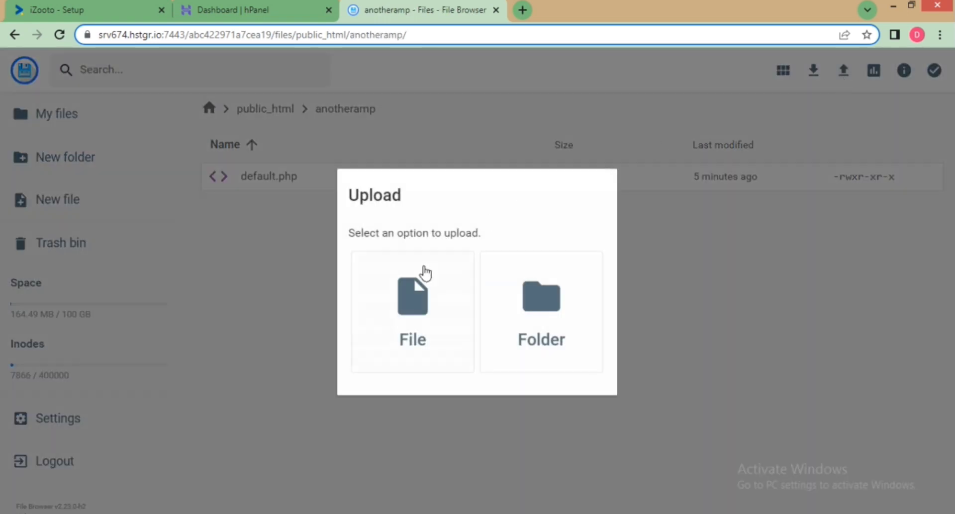
pyautogui.click(411, 314)
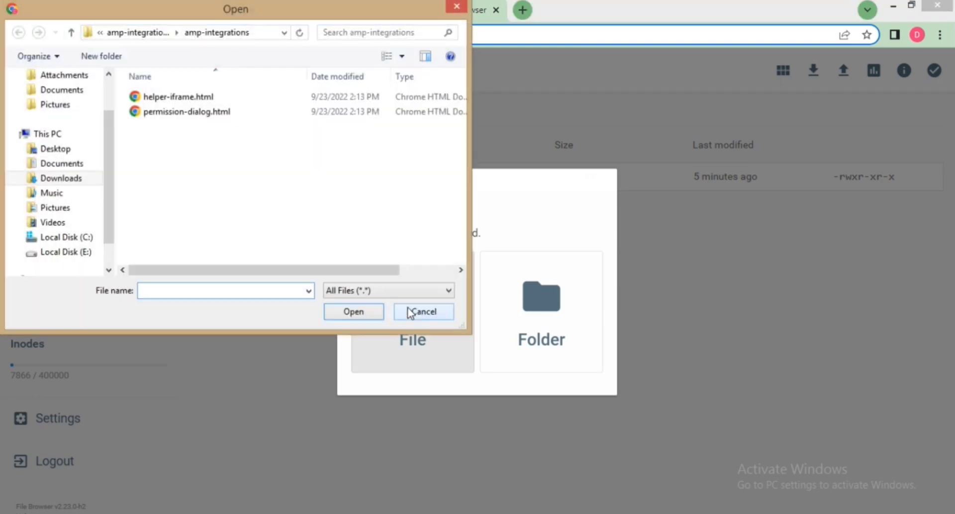
pyautogui.click(152, 34)
pyautogui.click(115, 36)
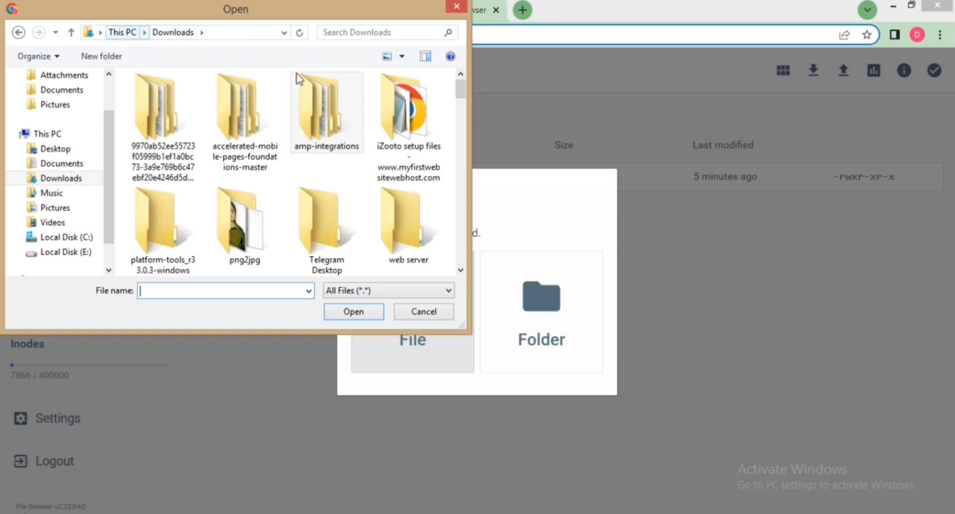
pyautogui.moveTo(464, 94); pyautogui.dragTo(466, 164)
pyautogui.click(174, 175)
pyautogui.rightClick(174, 175)
pyautogui.click(191, 205)
pyautogui.click(171, 97)
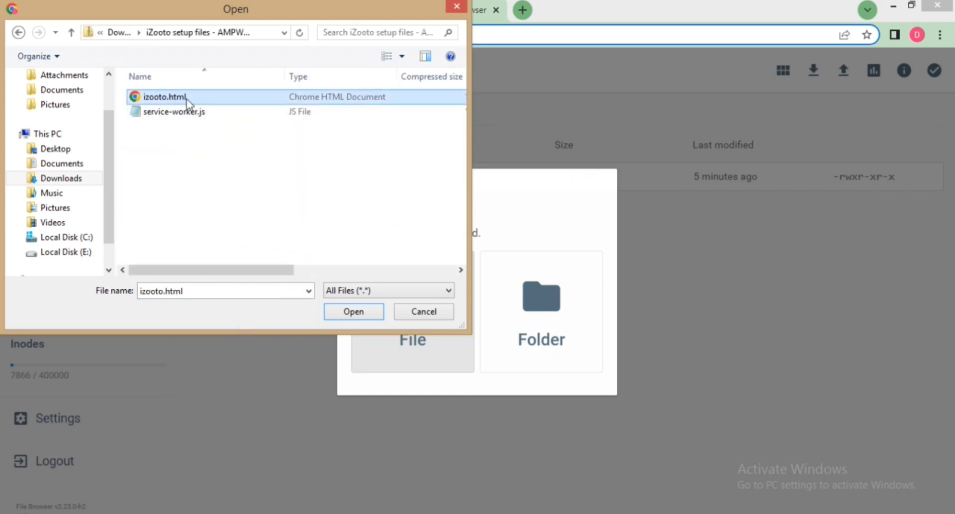
pyautogui.click(328, 306)
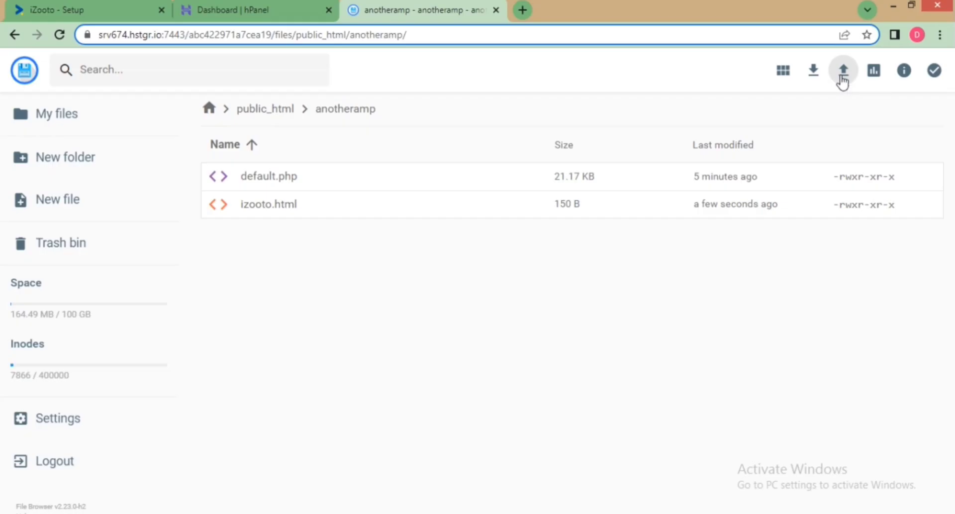
# Upload service-worker.js from the setup zip into anotheramp
pyautogui.click(842, 77)
pyautogui.click(435, 277)
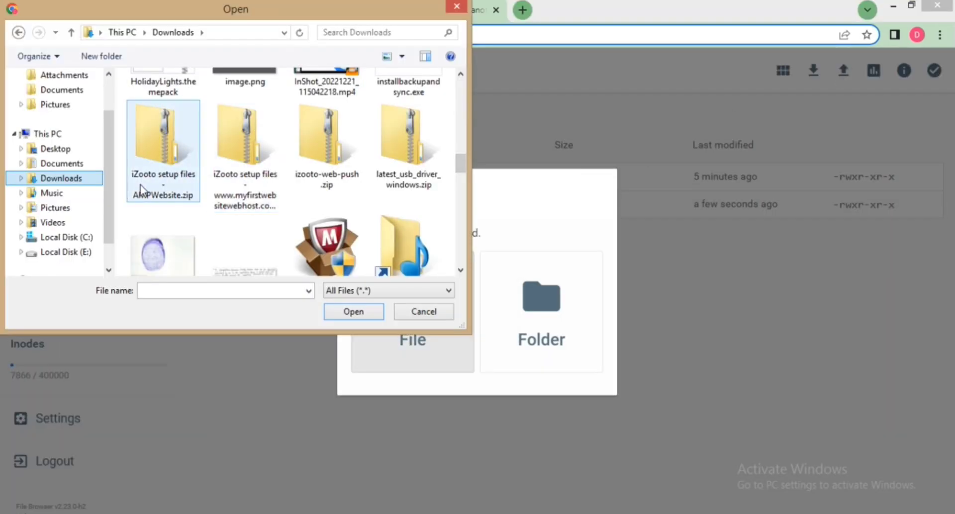
pyautogui.rightClick(141, 185)
pyautogui.click(169, 214)
pyautogui.click(174, 117)
pyautogui.click(370, 313)
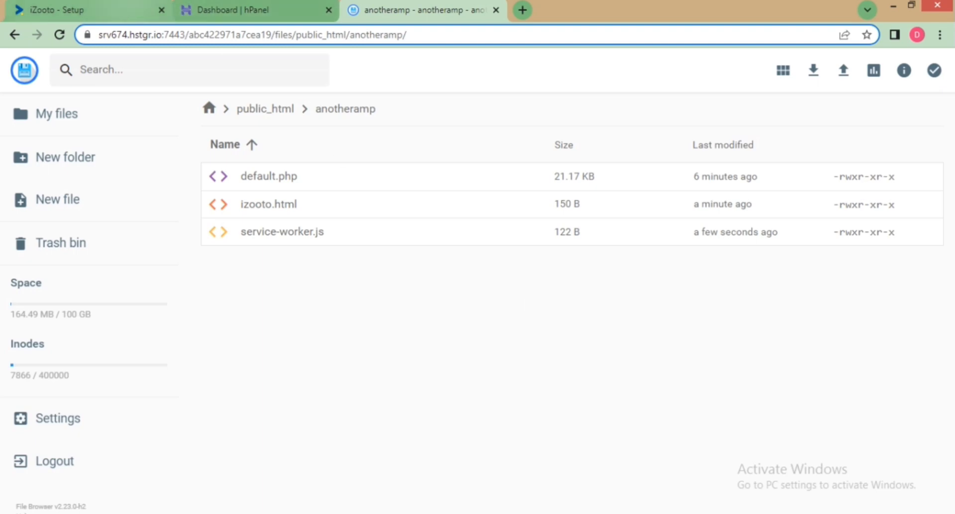
# Review iZooto's AMP installation instructions, with Step 1 expanded
pyautogui.hotkey('ctrl', '1')
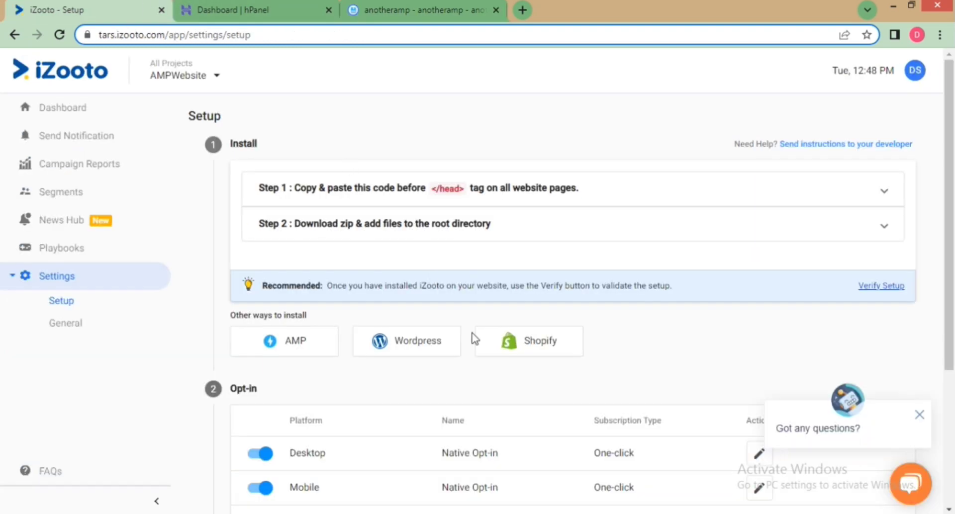
pyautogui.click(324, 348)
pyautogui.click(508, 264)
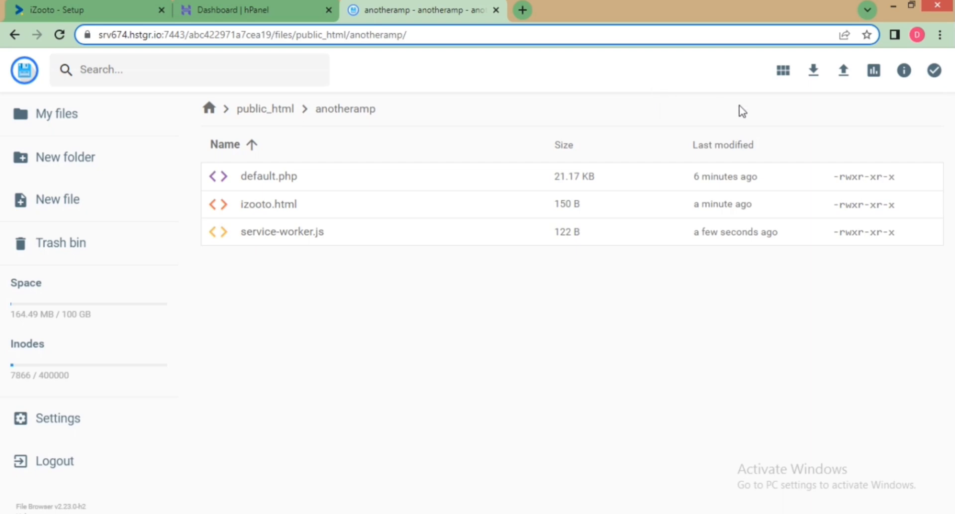
# Upload helper-iframe.html from Downloads/amp-integrations into the anotheramp folder
pyautogui.click(844, 72)
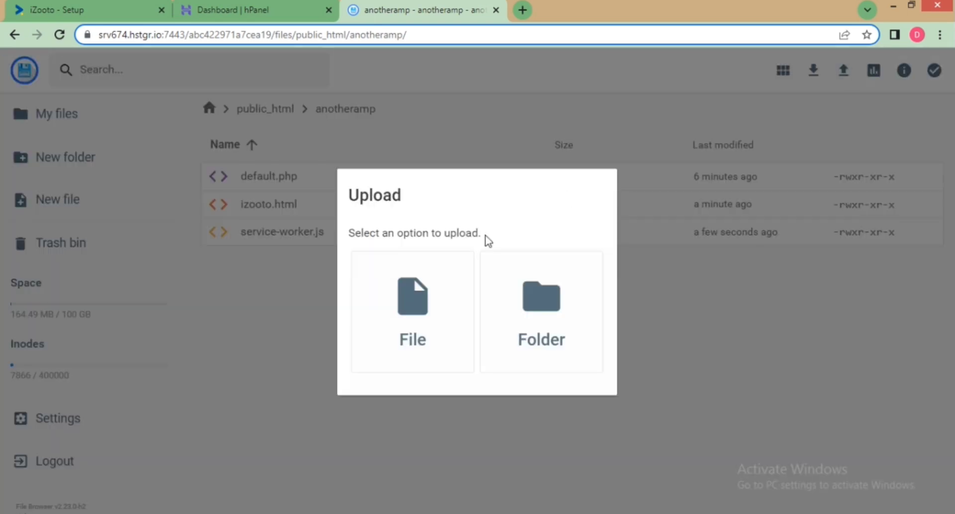
pyautogui.click(384, 311)
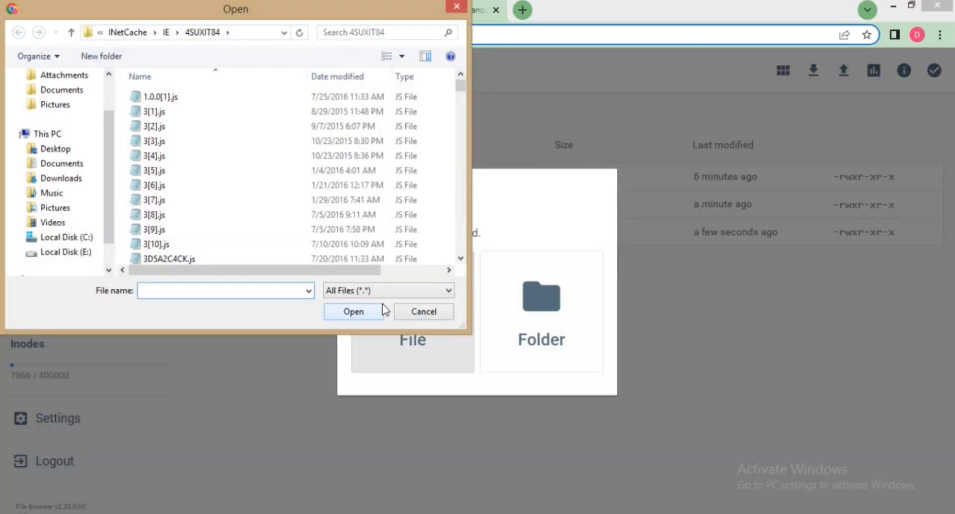
pyautogui.click(62, 178)
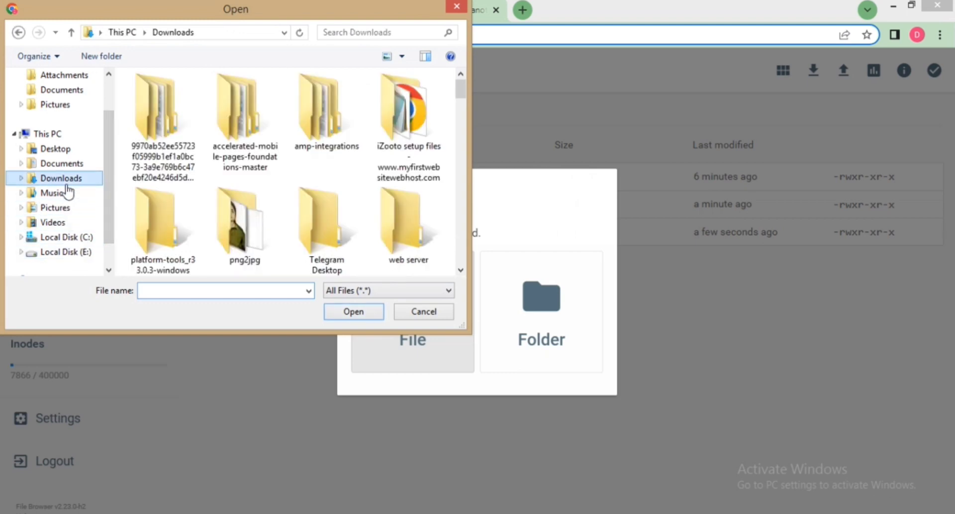
pyautogui.doubleClick(309, 135)
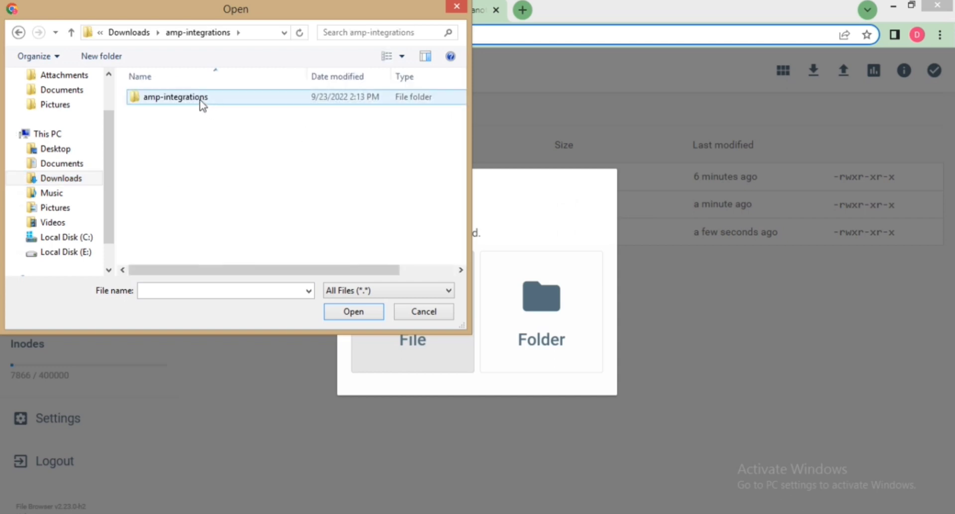
pyautogui.doubleClick(202, 100)
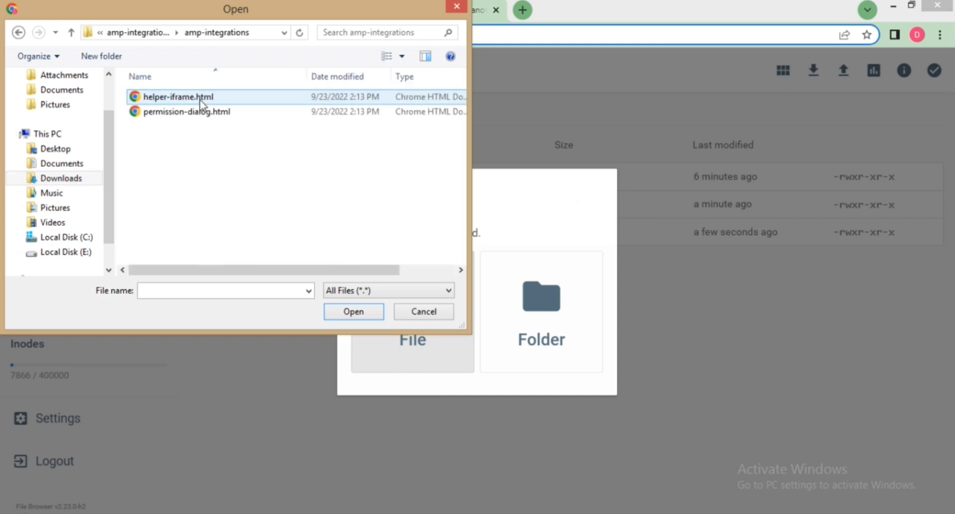
pyautogui.click(200, 100)
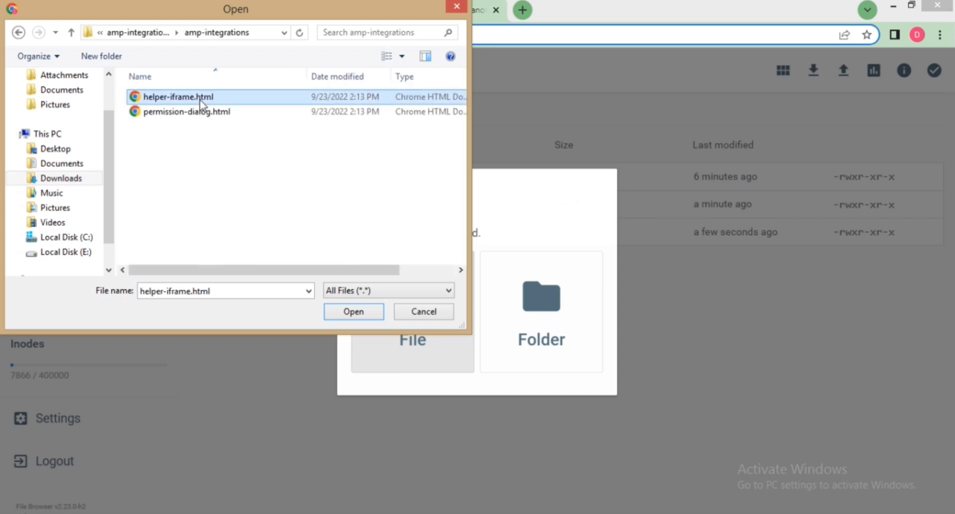
pyautogui.click(338, 313)
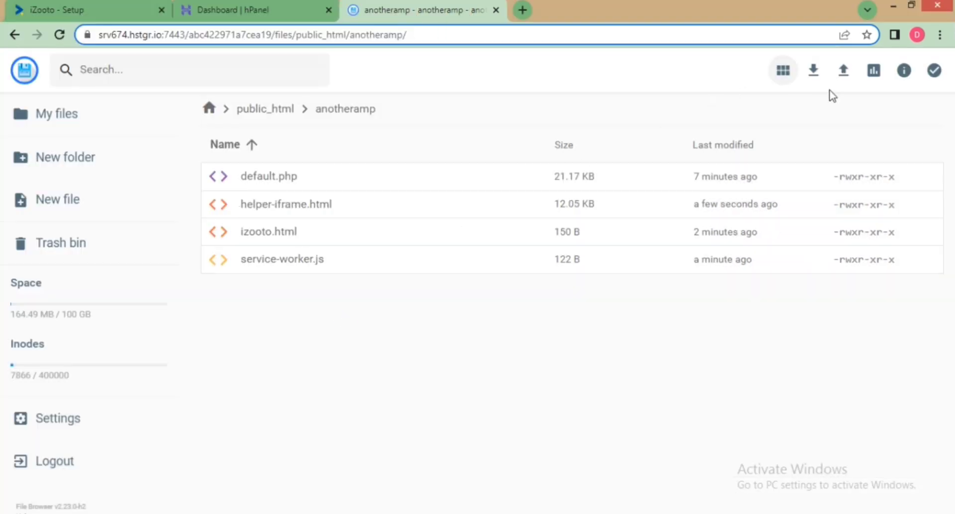
# Upload permission-dialog.html from amp-integrations into the anotheramp folder
pyautogui.click(842, 73)
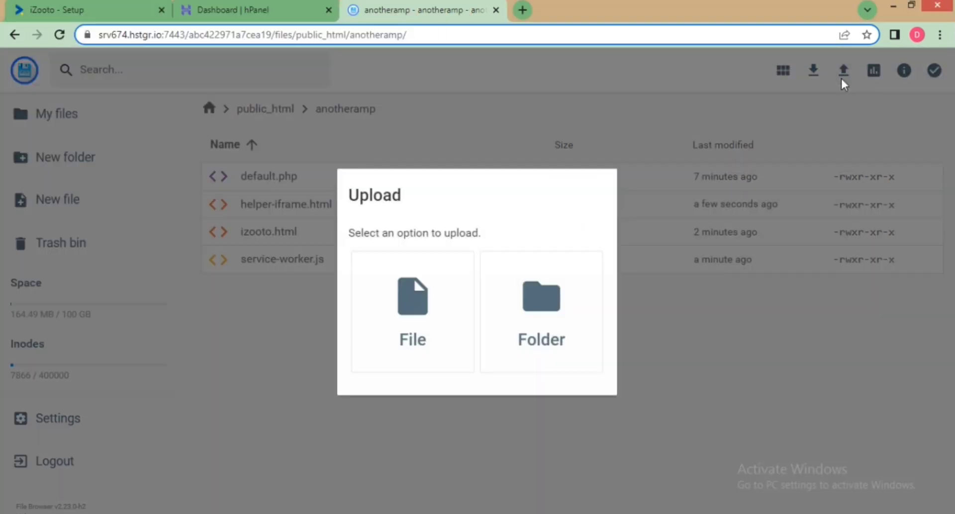
pyautogui.click(435, 308)
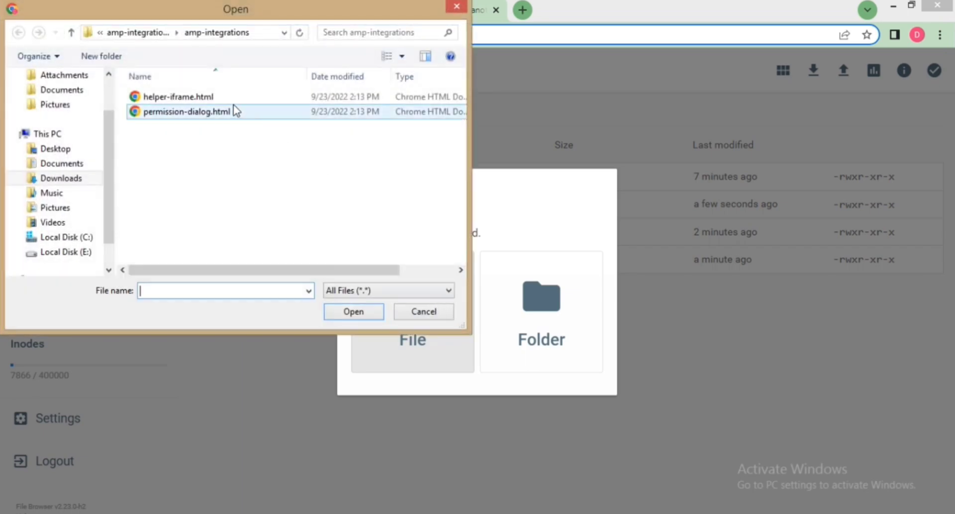
pyautogui.click(234, 107)
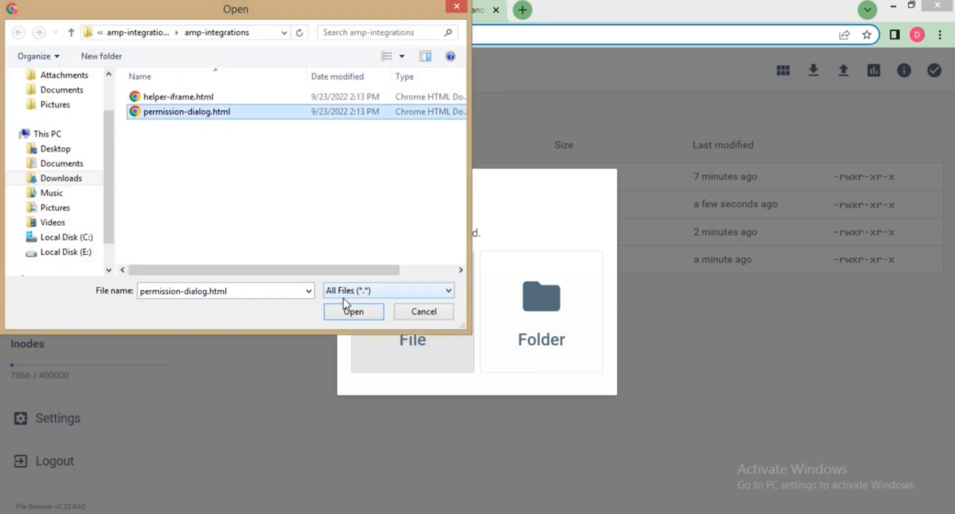
pyautogui.click(350, 313)
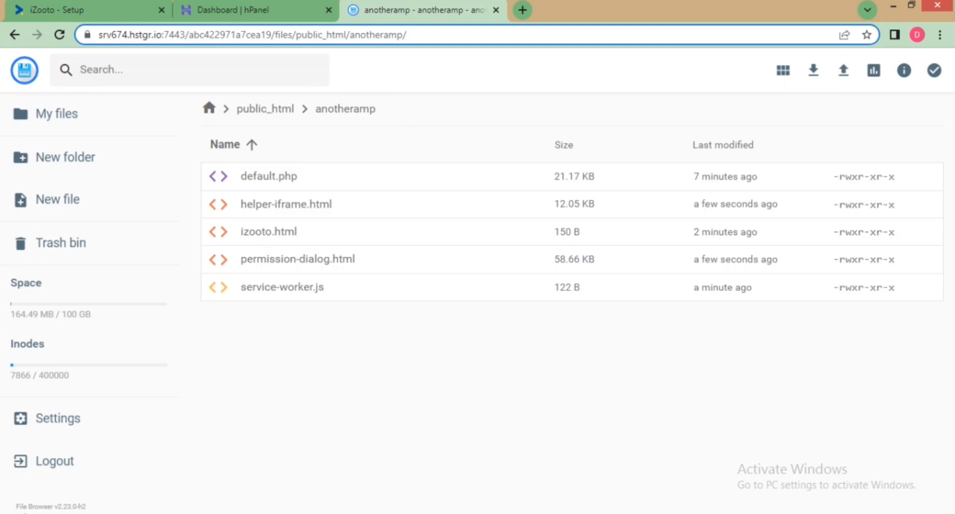
pyautogui.click(74, 10)
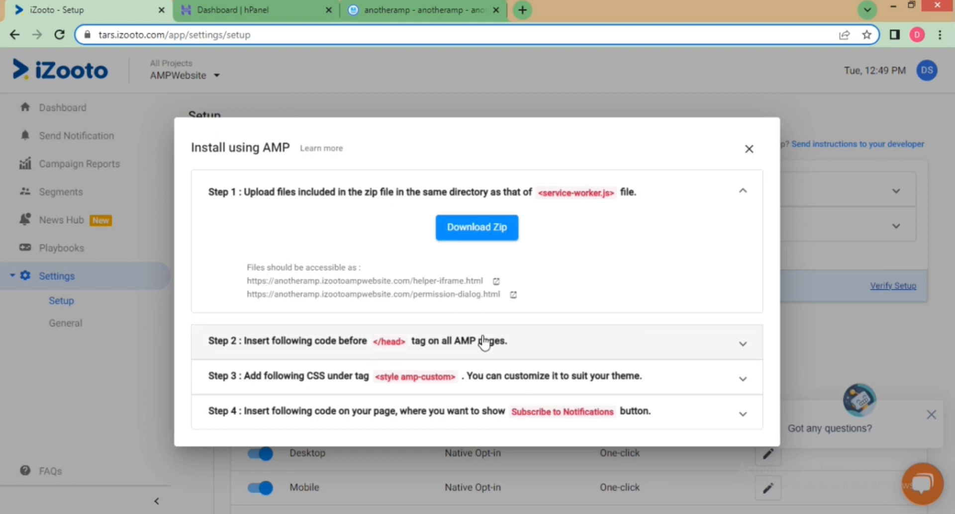
pyautogui.click(486, 342)
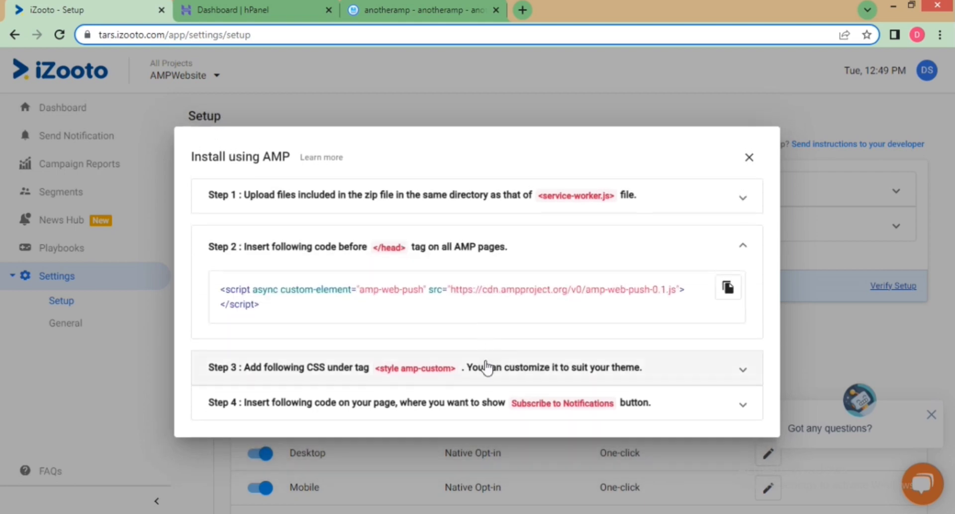
pyautogui.click(486, 367)
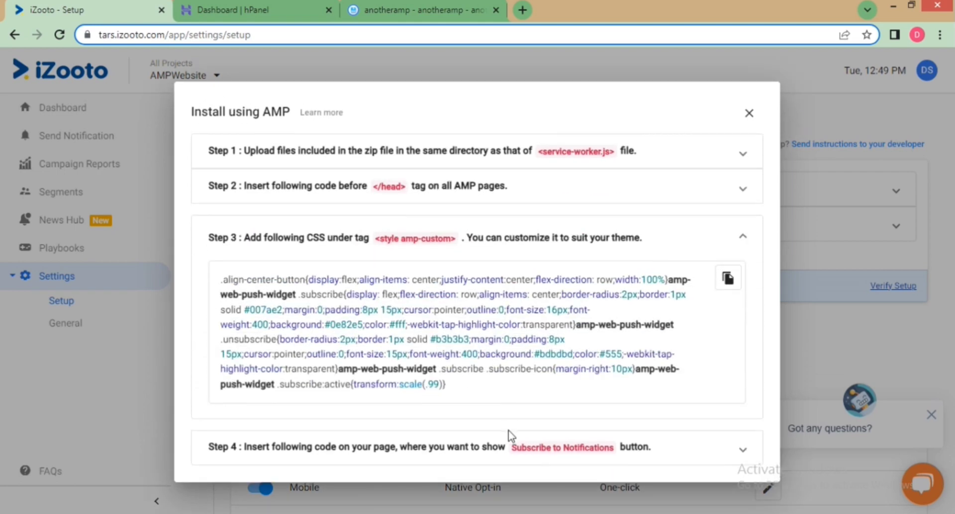
pyautogui.click(508, 442)
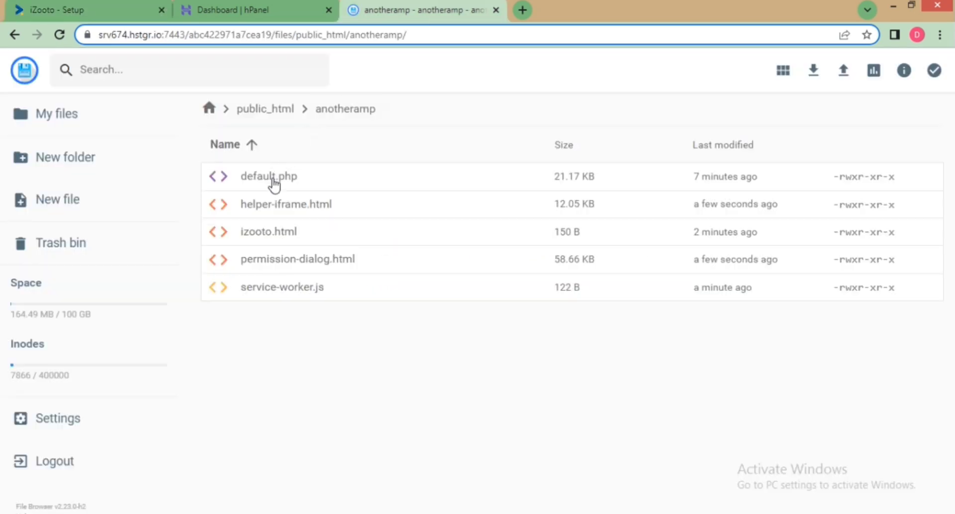
# Add iZooto's amp-web-push script, styles and subscribe widget to default.php and save it
pyautogui.doubleClick(274, 185)
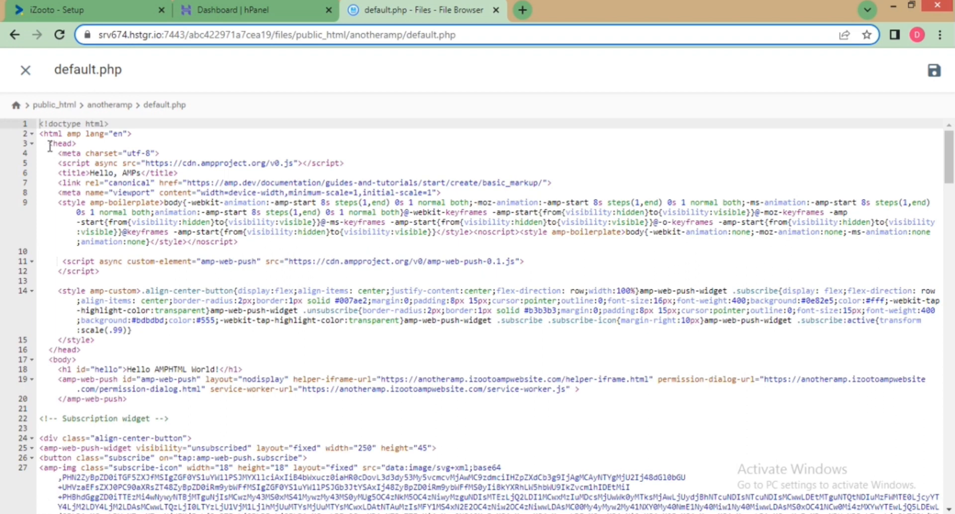
pyautogui.click(28, 76)
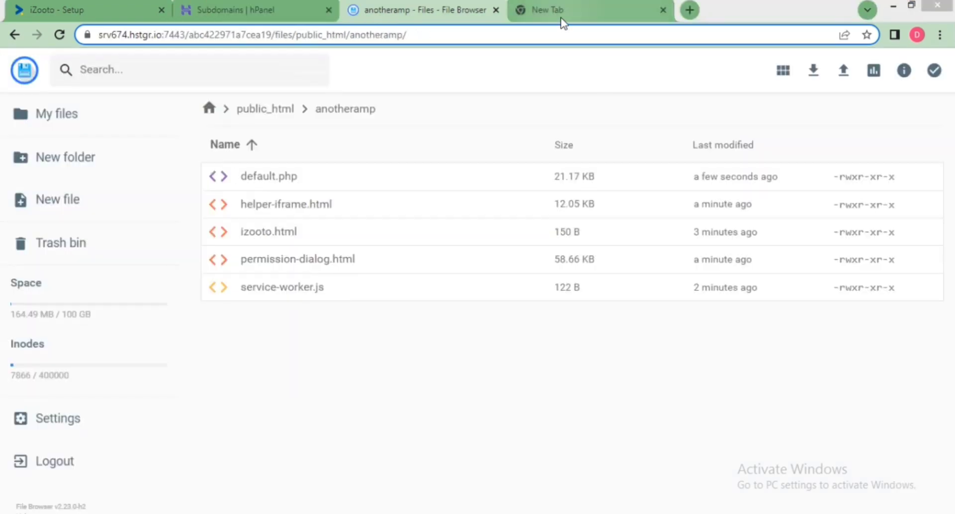
# Load anotheramp.izootoampwebsite.com in a new tab, subscribe, and allow notifications
pyautogui.click(561, 22)
pyautogui.write('https://anotheramp.izootoampwebsite.com/')
pyautogui.press('Return')
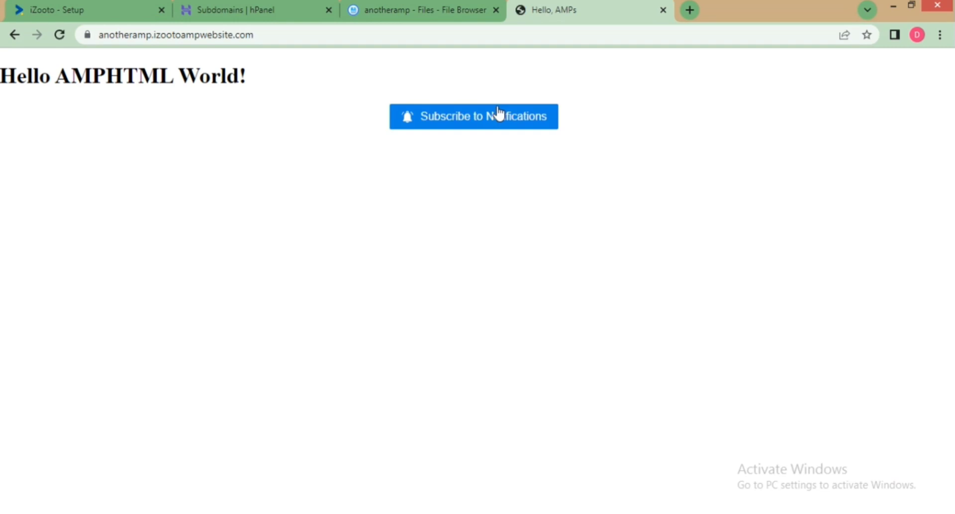
pyautogui.click(467, 122)
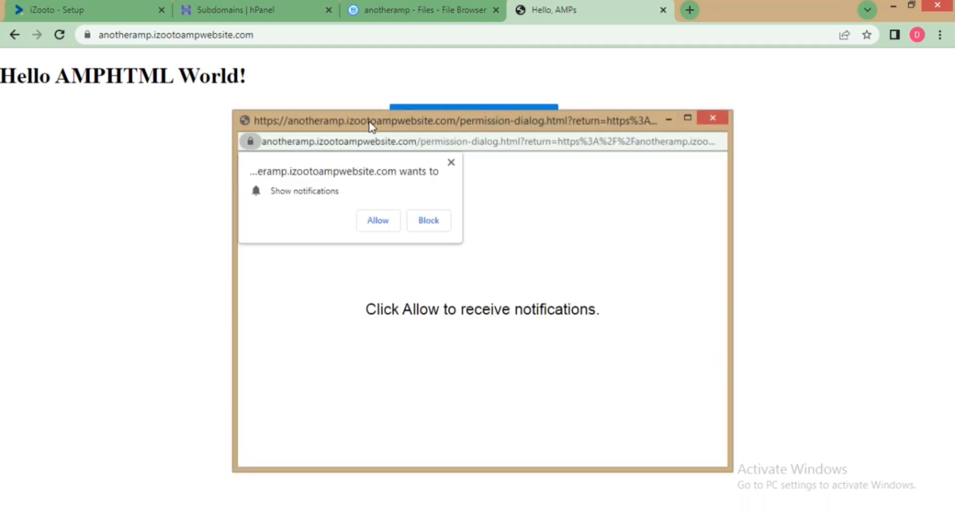
pyautogui.click(378, 221)
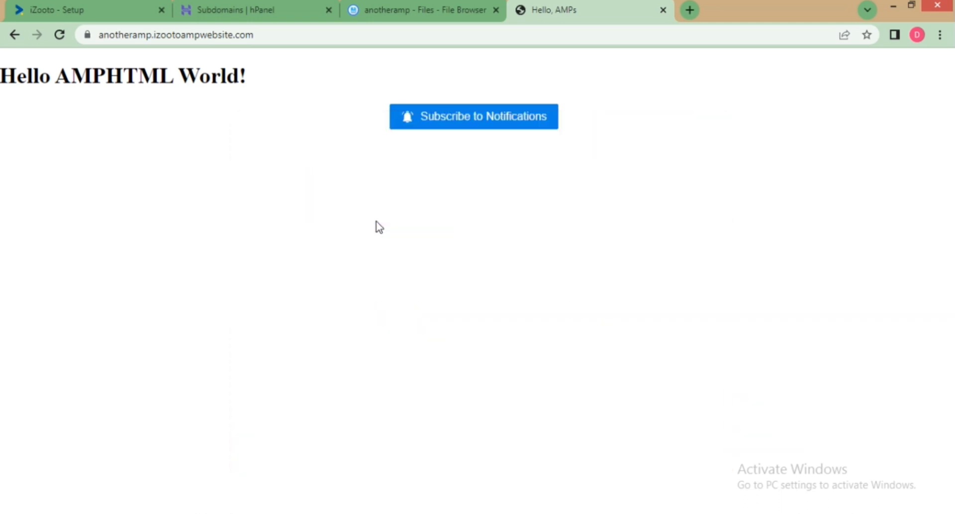
# Inspect the page in DevTools and search the markup for 'izooto', reaching the second of 2 matches
pyautogui.rightClick(375, 113)
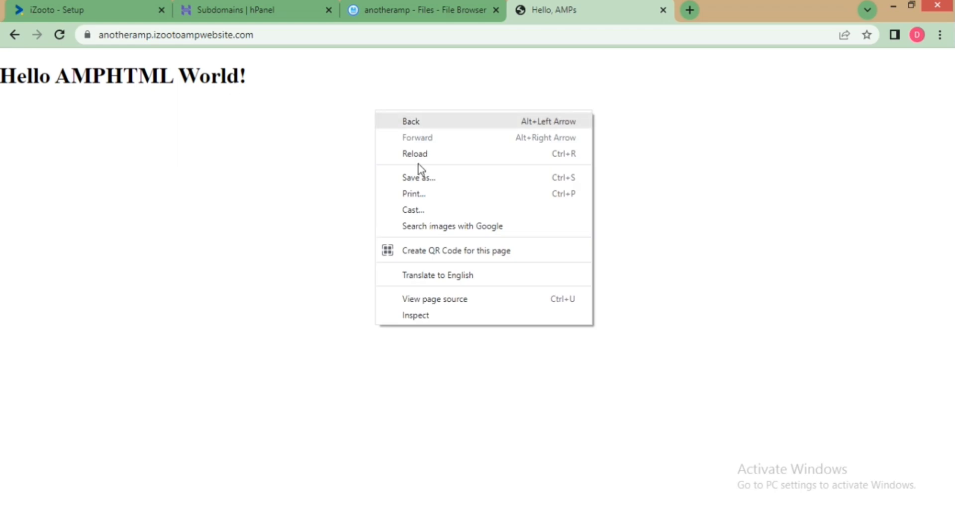
pyautogui.click(449, 315)
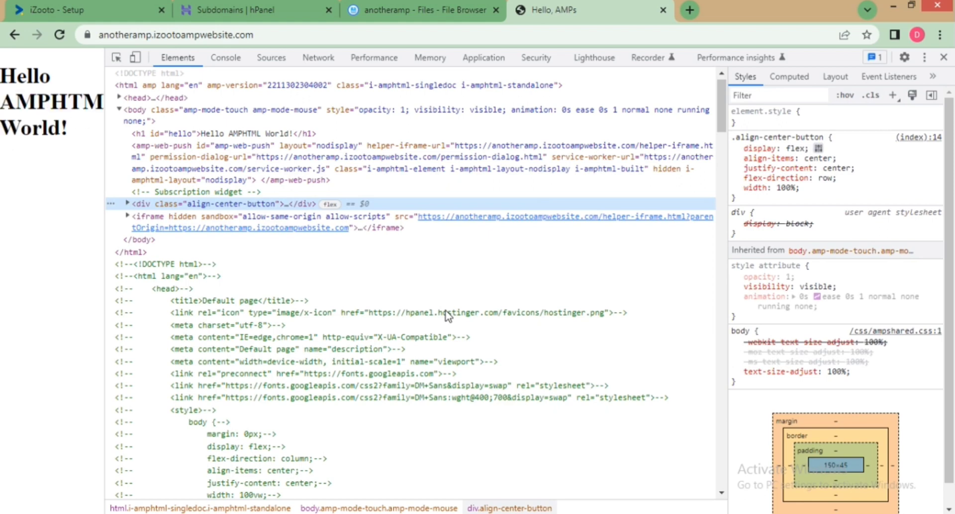
pyautogui.hotkey('ctrl', 'f')
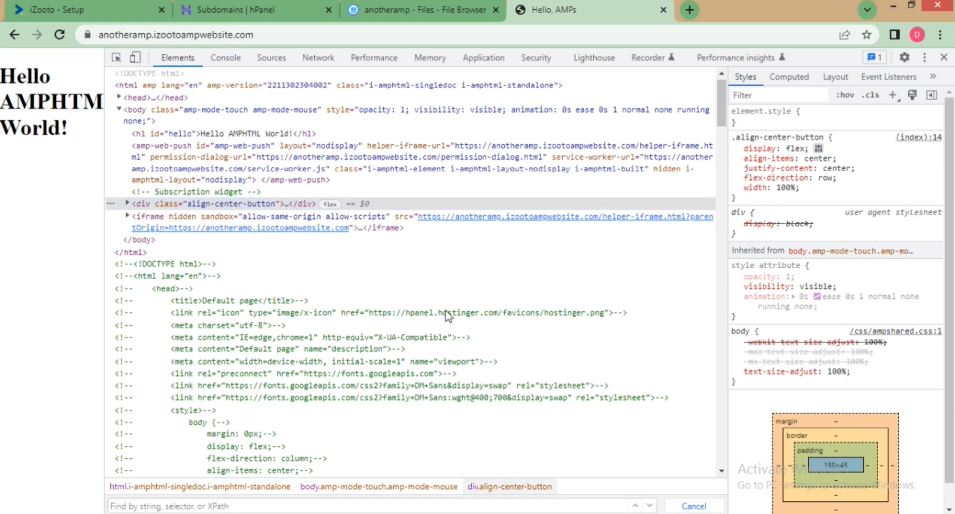
pyautogui.write('izooto')
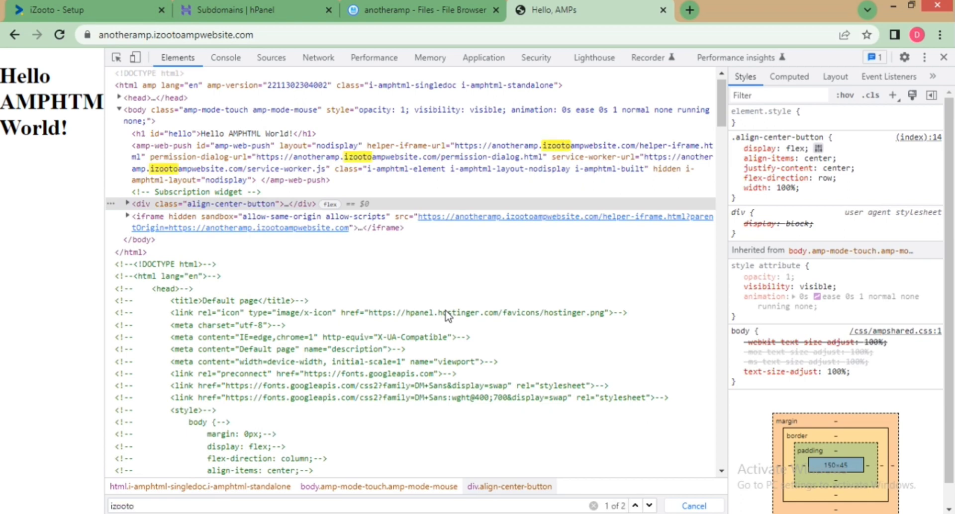
pyautogui.click(649, 506)
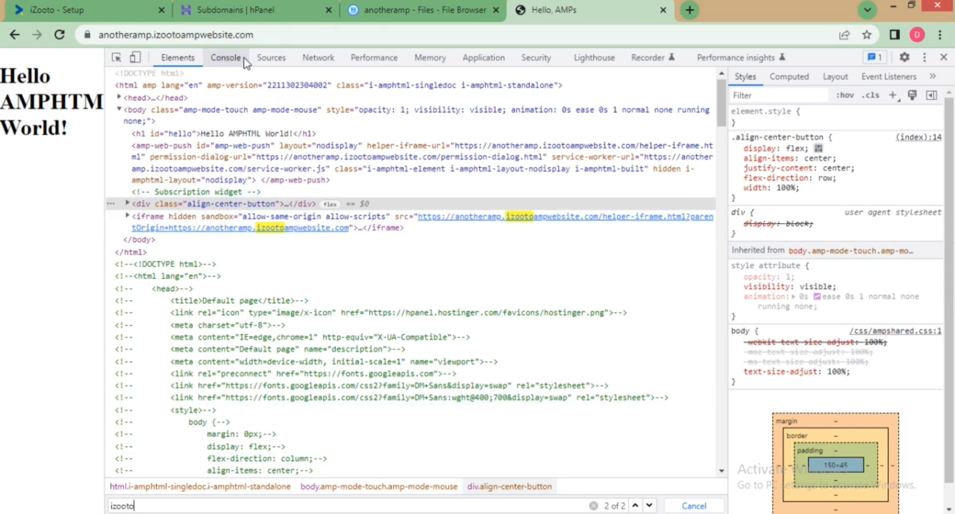
# Confirm service-worker.js is activated and view its source importing iZooto's cdn.izooto.com worker script
pyautogui.click(467, 67)
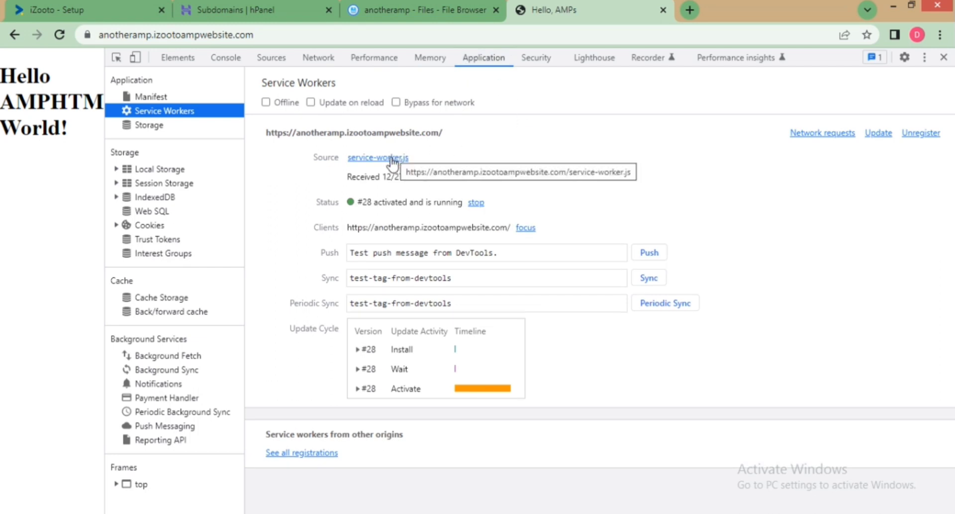
pyautogui.click(393, 159)
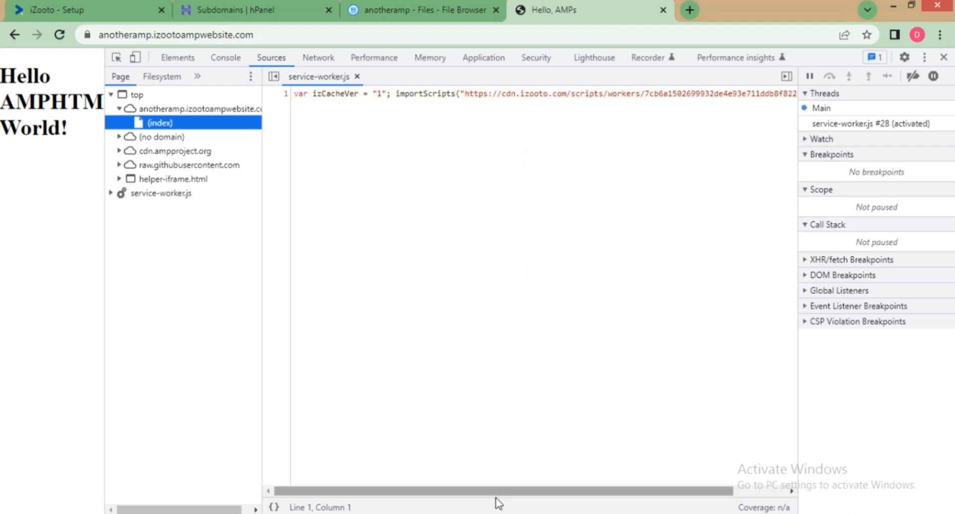
pyautogui.moveTo(505, 496); pyautogui.dragTo(605, 499)
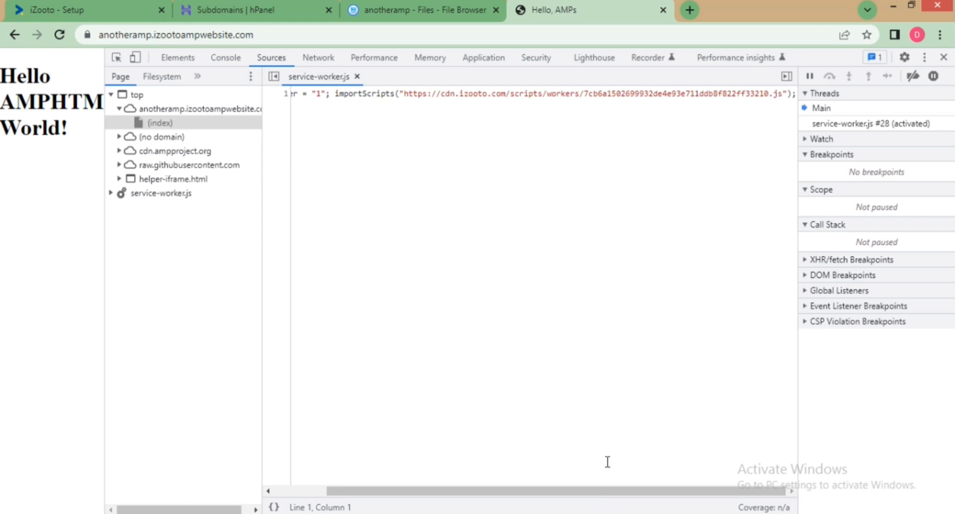